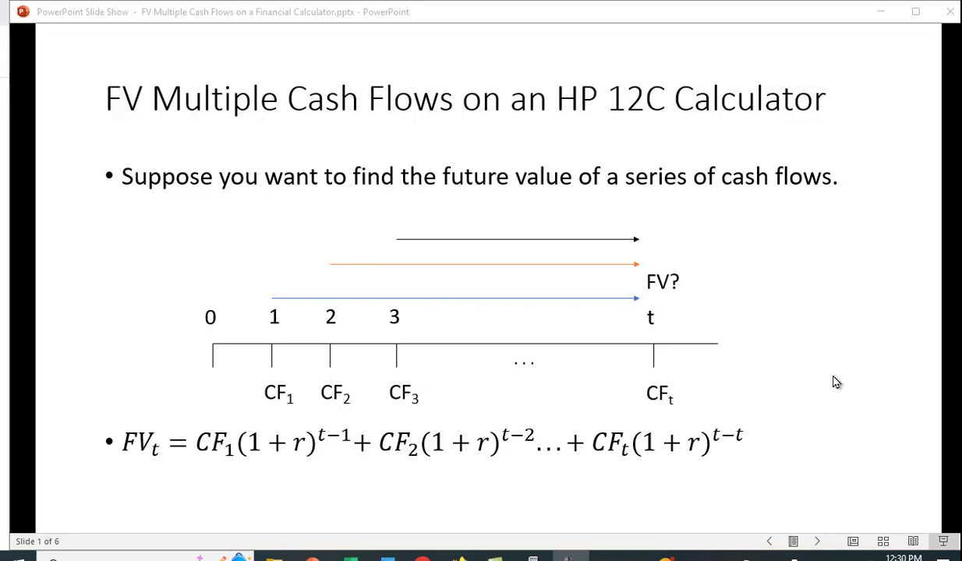
# Advance the slide show to slide 2, the $100–$400 cash flow example at 10%
pyautogui.click(865, 352)
pyautogui.click(865, 352)
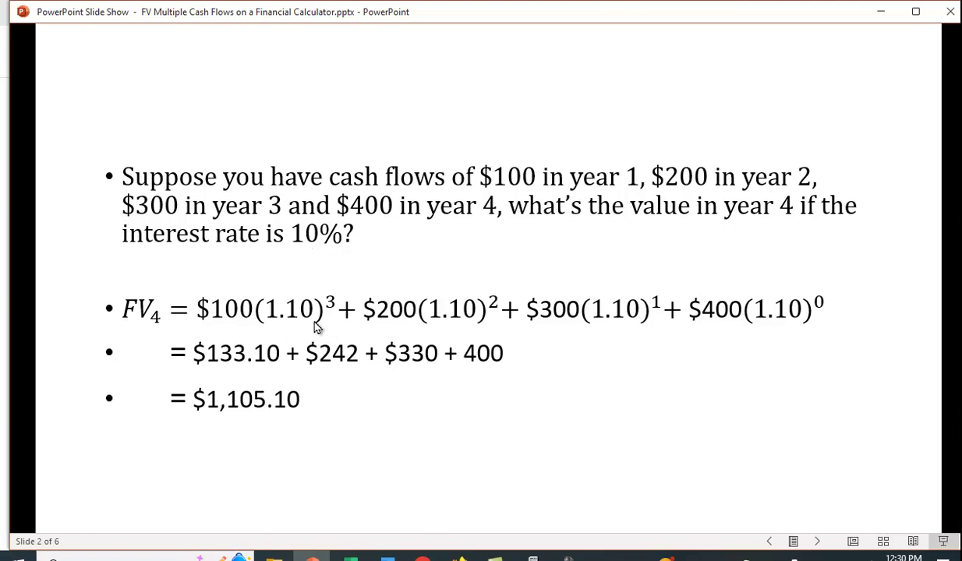
# Open the HP12C, clear the financial registers, and store 3 periods and 10% interest
pyautogui.click(533, 559)
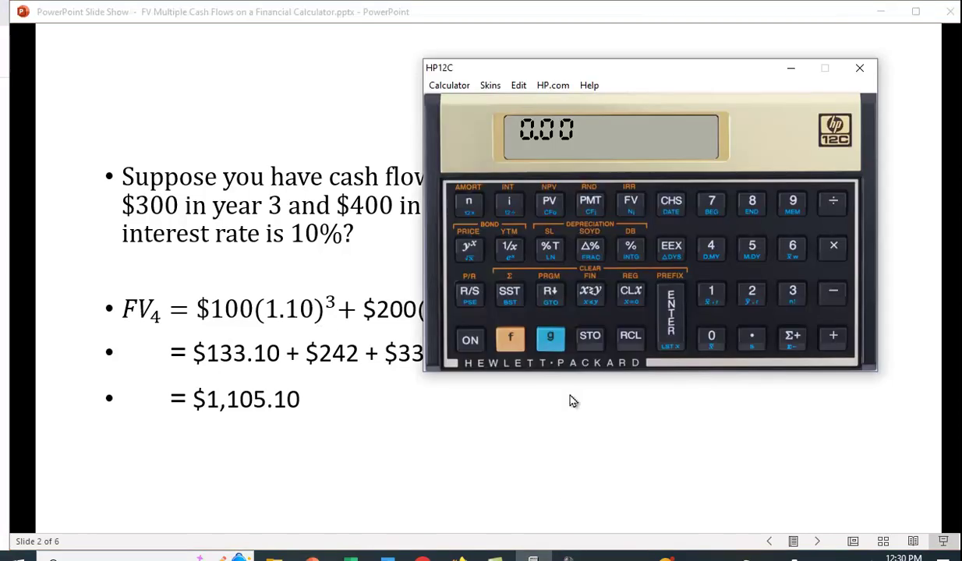
pyautogui.moveTo(628, 75); pyautogui.dragTo(639, 127)
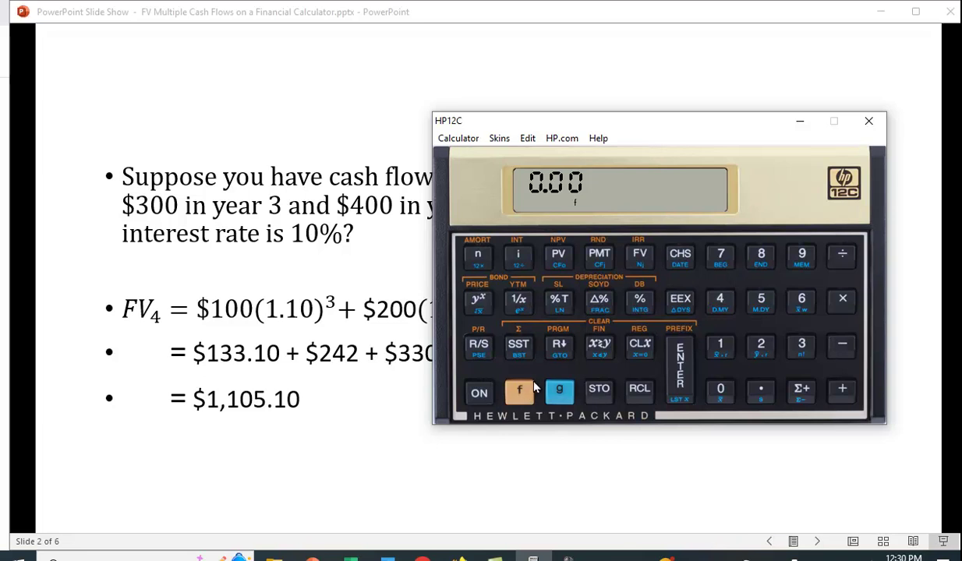
pyautogui.click(601, 349)
pyautogui.click(800, 346)
pyautogui.click(479, 259)
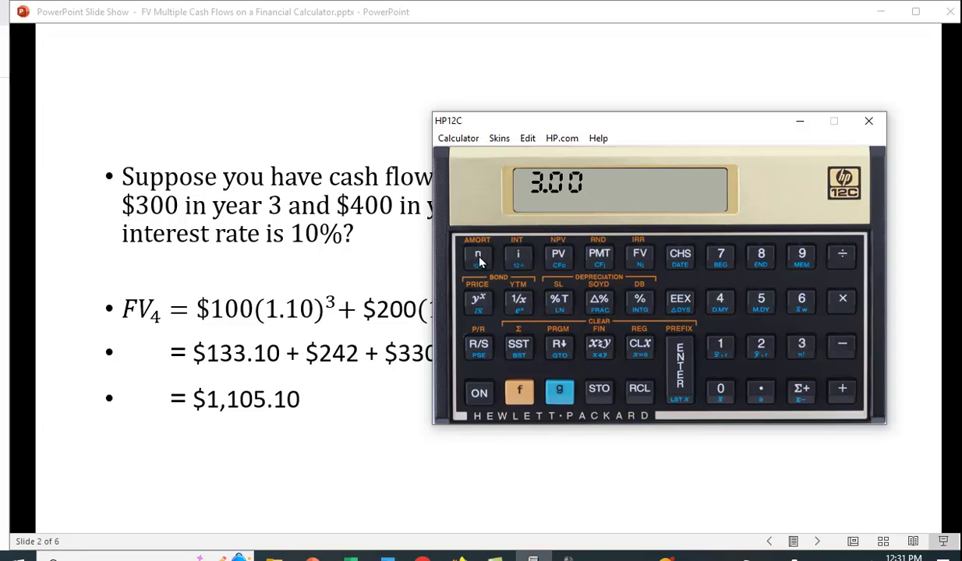
pyautogui.click(719, 346)
pyautogui.click(719, 387)
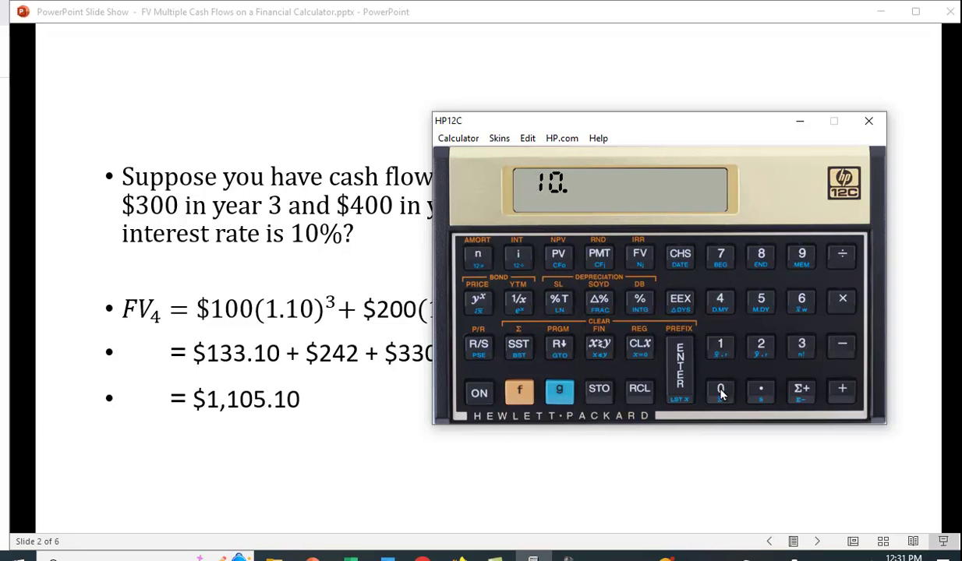
pyautogui.click(517, 258)
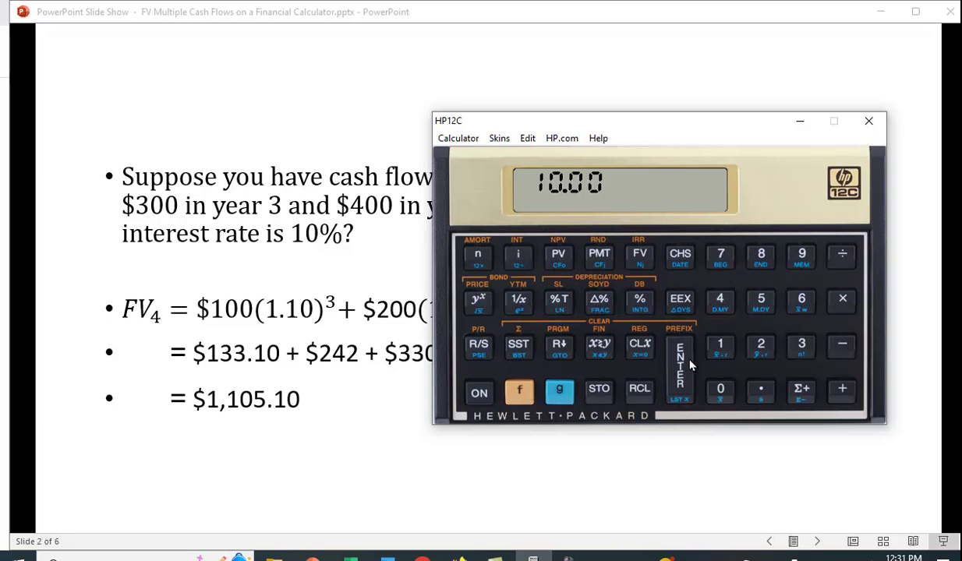
# Store 100 as the present value and compute the future value of -133.10
pyautogui.click(717, 346)
pyautogui.click(720, 388)
pyautogui.click(720, 388)
pyautogui.click(551, 265)
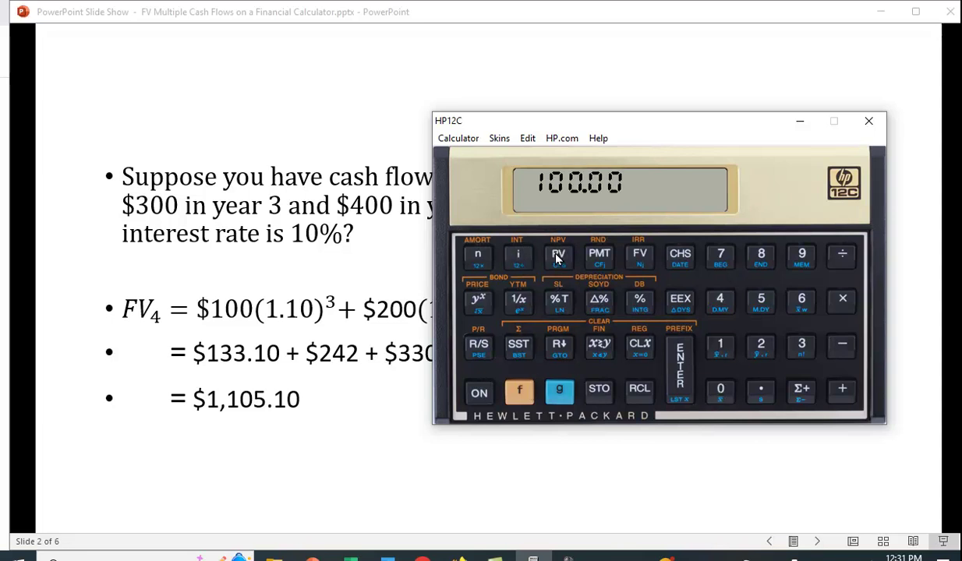
pyautogui.click(638, 263)
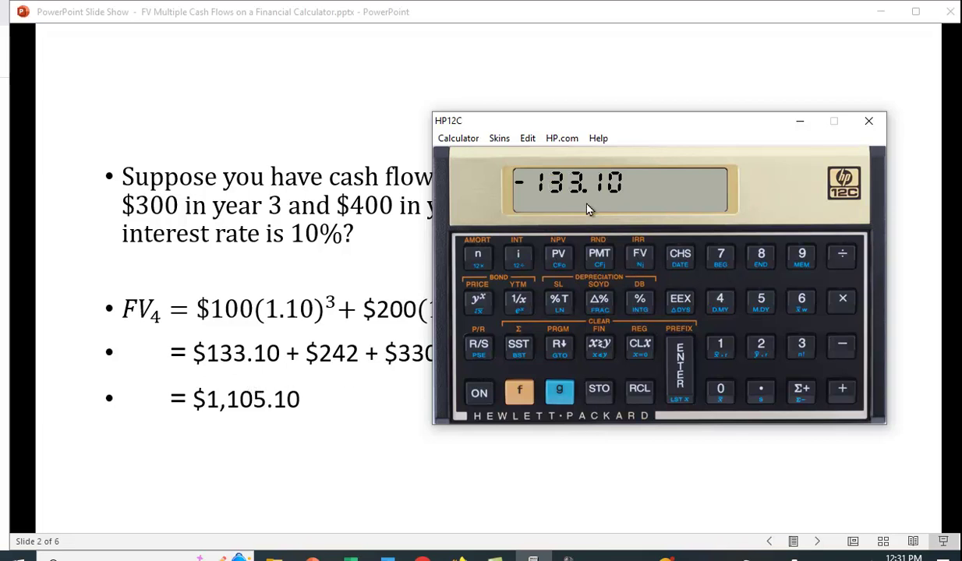
# Clear the display, move the calculator out of the way, and return to the slide show
pyautogui.moveTo(614, 117); pyautogui.dragTo(692, 190)
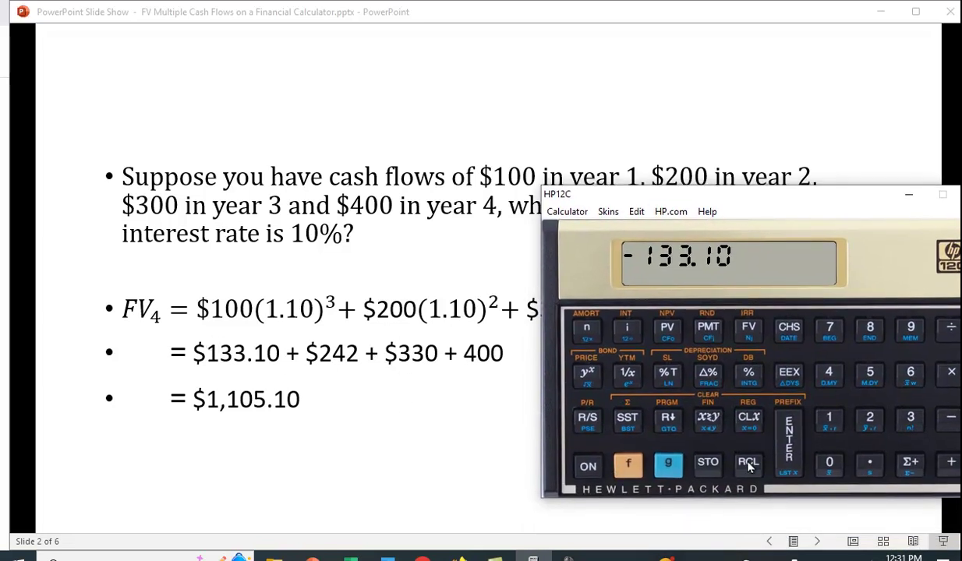
pyautogui.click(751, 419)
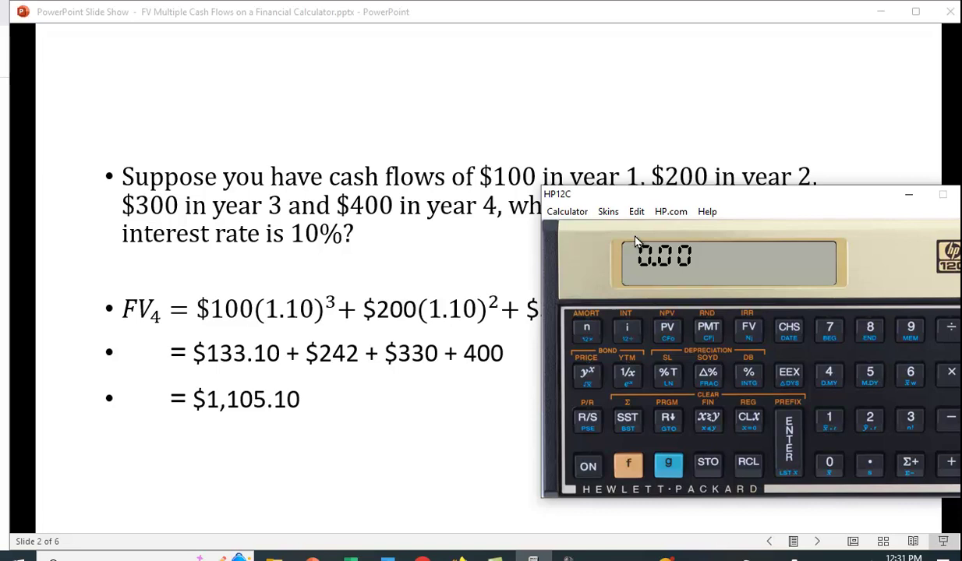
pyautogui.moveTo(733, 204); pyautogui.dragTo(724, 397)
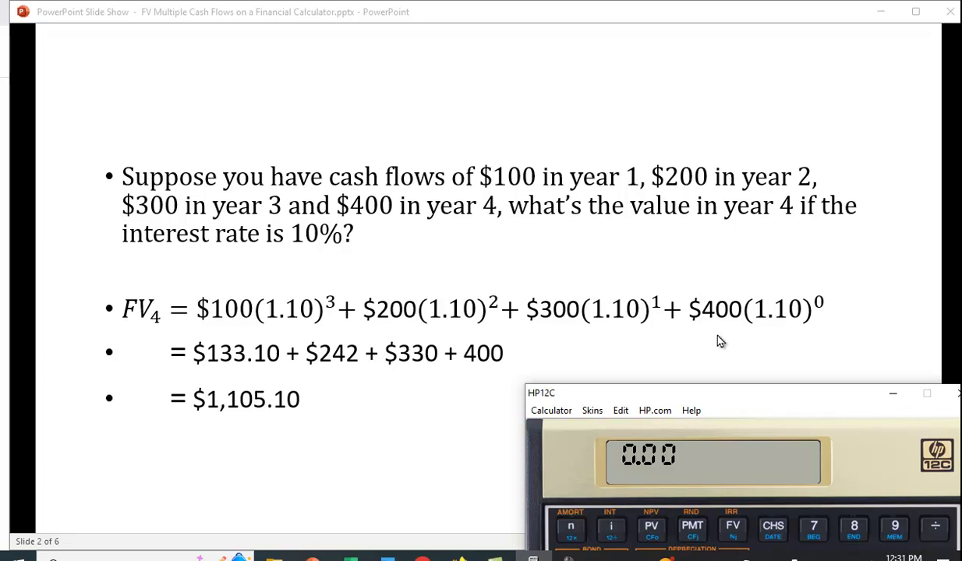
pyautogui.click(745, 364)
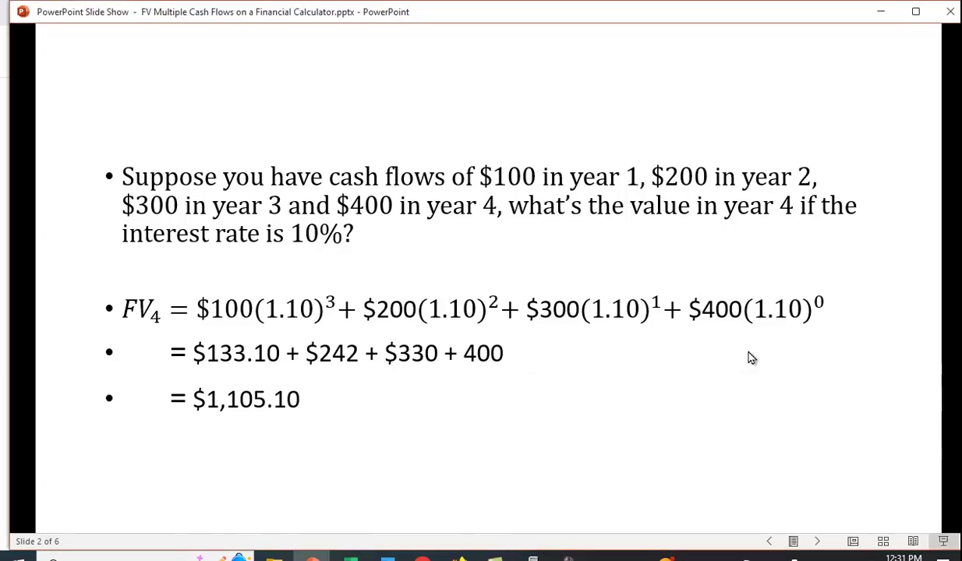
# Advance to slide 3, 'An Easier Approach using the CF Worksheet'
pyautogui.click(725, 384)
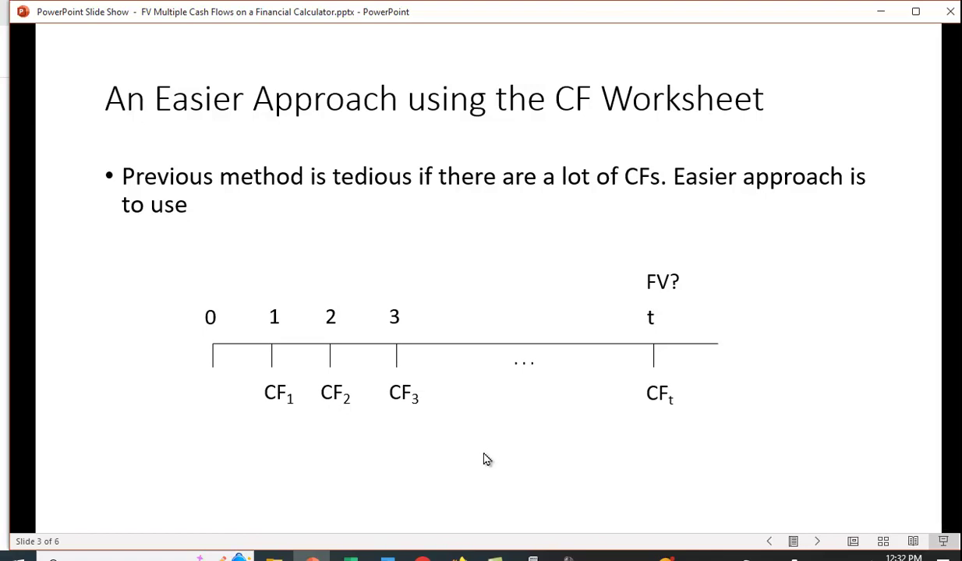
# Advance through slide 4 to slide 5, listing CF1–CF4 of 100–400, I = 10 and NPV = 754.80
pyautogui.click(832, 350)
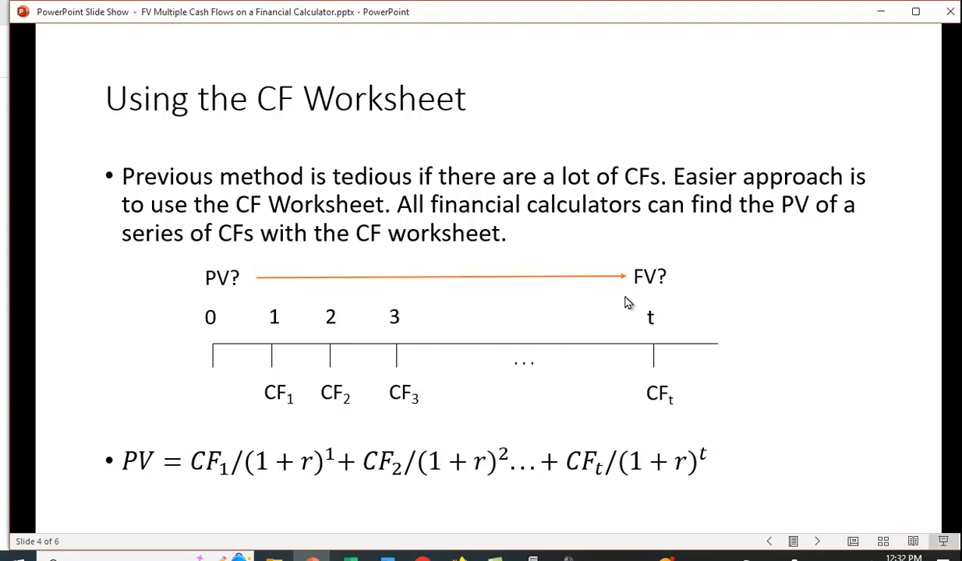
pyautogui.click(821, 323)
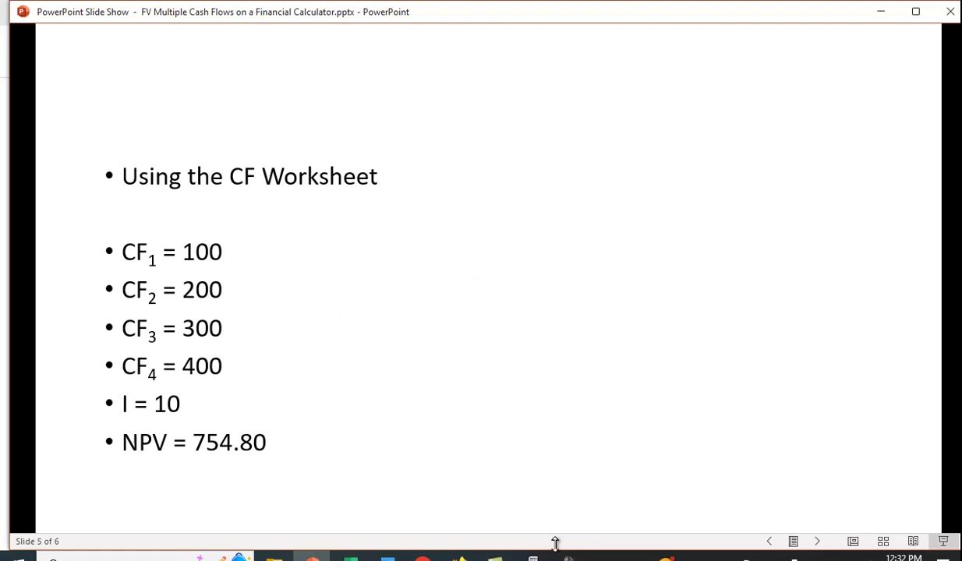
# Reopen the HP12C, clear the financial registers, and store 100 as the first cash flow
pyautogui.click(533, 558)
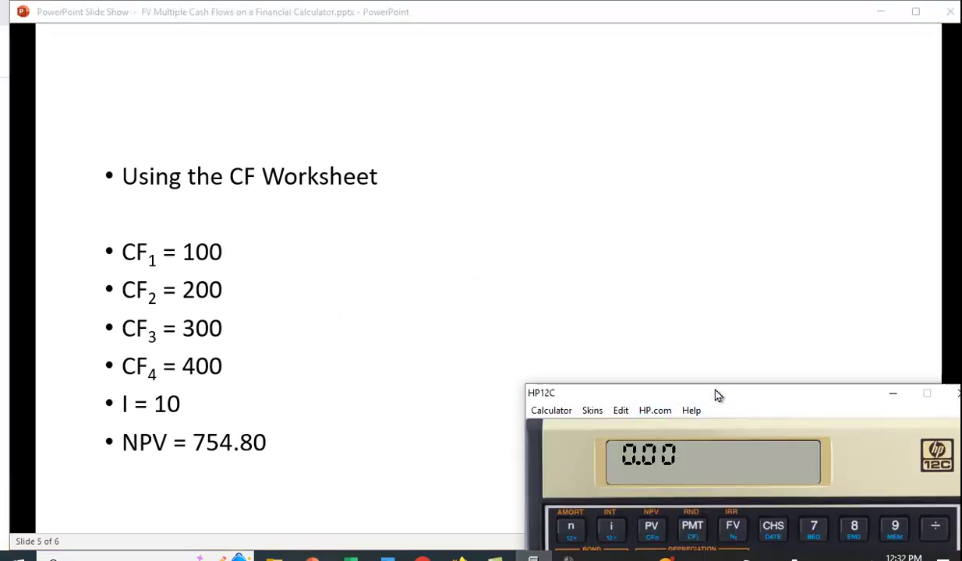
pyautogui.moveTo(716, 393); pyautogui.dragTo(642, 100)
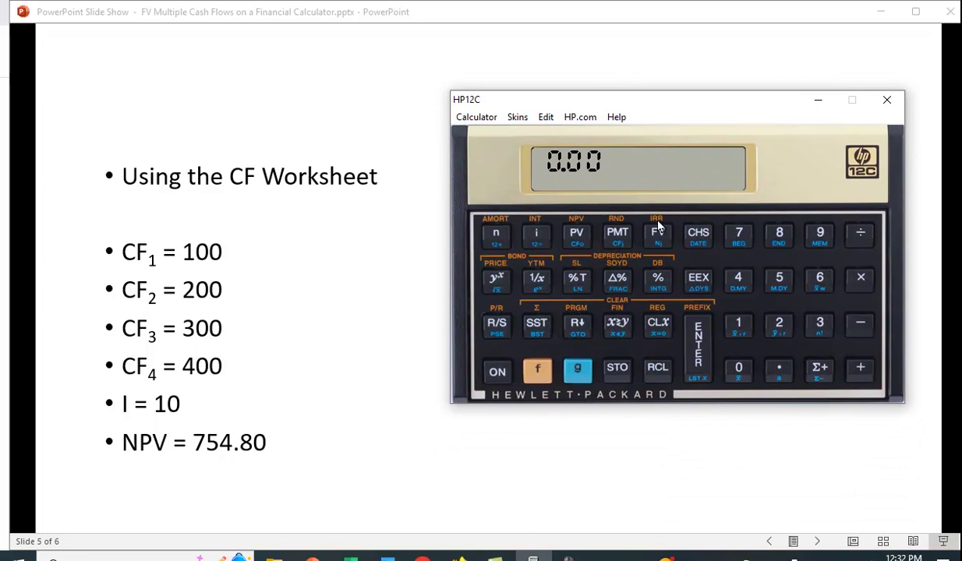
pyautogui.click(537, 372)
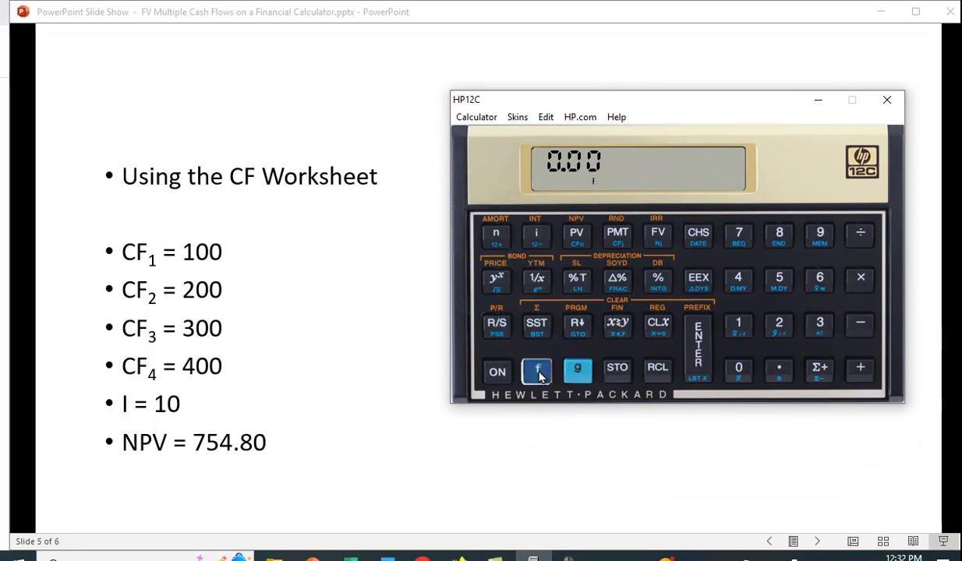
pyautogui.click(617, 327)
pyautogui.click(743, 327)
pyautogui.click(738, 370)
pyautogui.click(738, 369)
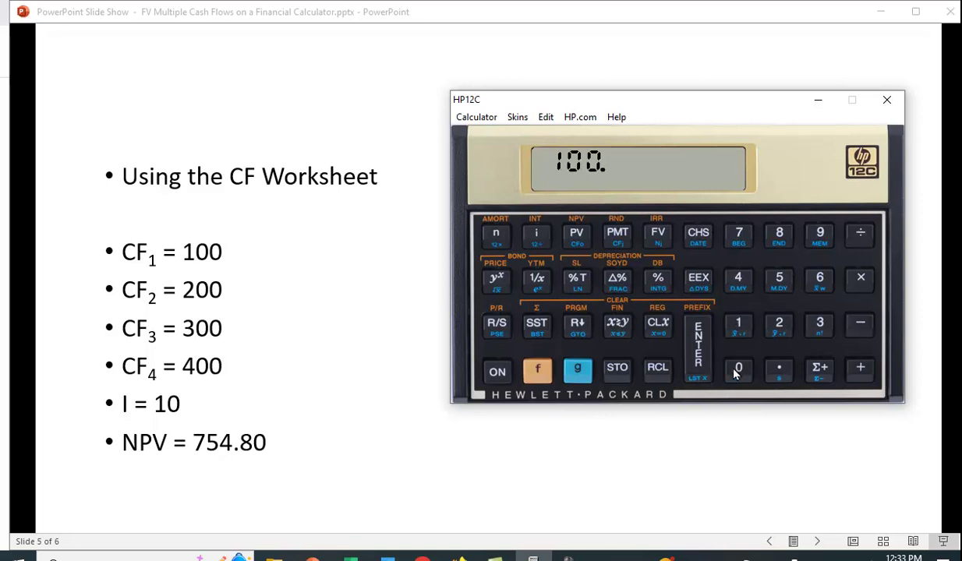
pyautogui.click(581, 379)
pyautogui.click(618, 236)
# Store 200, 300 and 400 as the next cash flows with g CFj
pyautogui.click(779, 324)
pyautogui.click(737, 372)
pyautogui.click(738, 372)
pyautogui.click(616, 234)
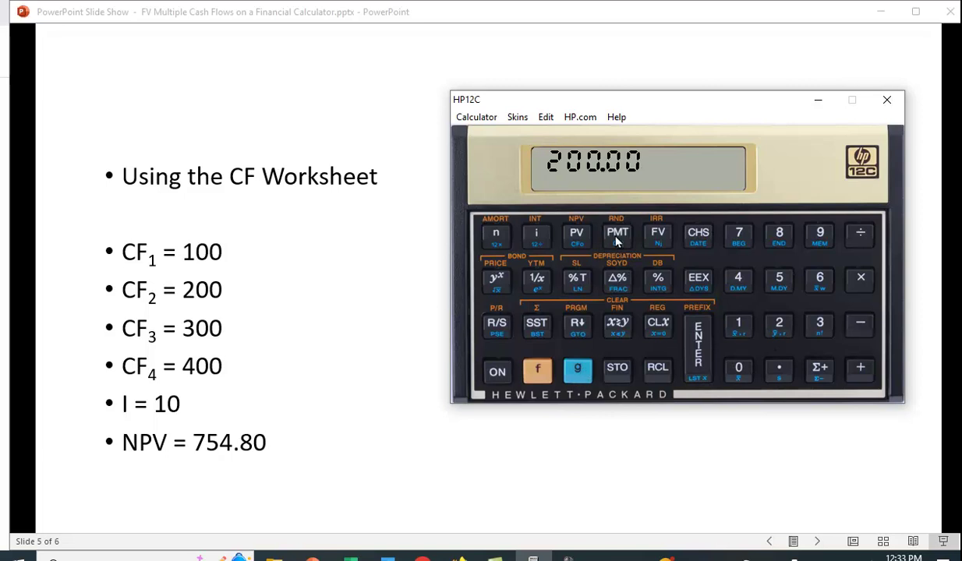
pyautogui.click(814, 323)
pyautogui.click(740, 372)
pyautogui.click(739, 373)
pyautogui.click(578, 373)
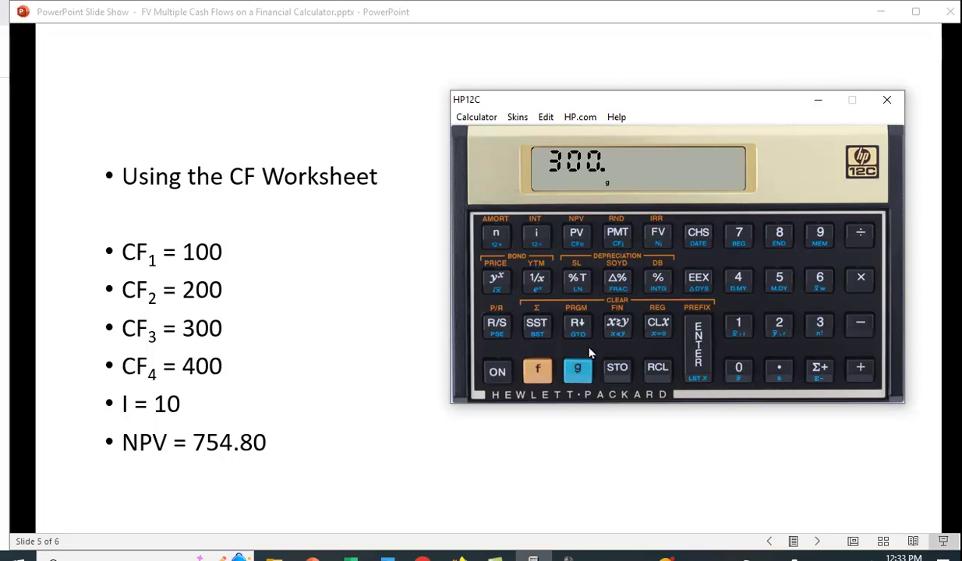
pyautogui.click(618, 234)
pyautogui.click(737, 279)
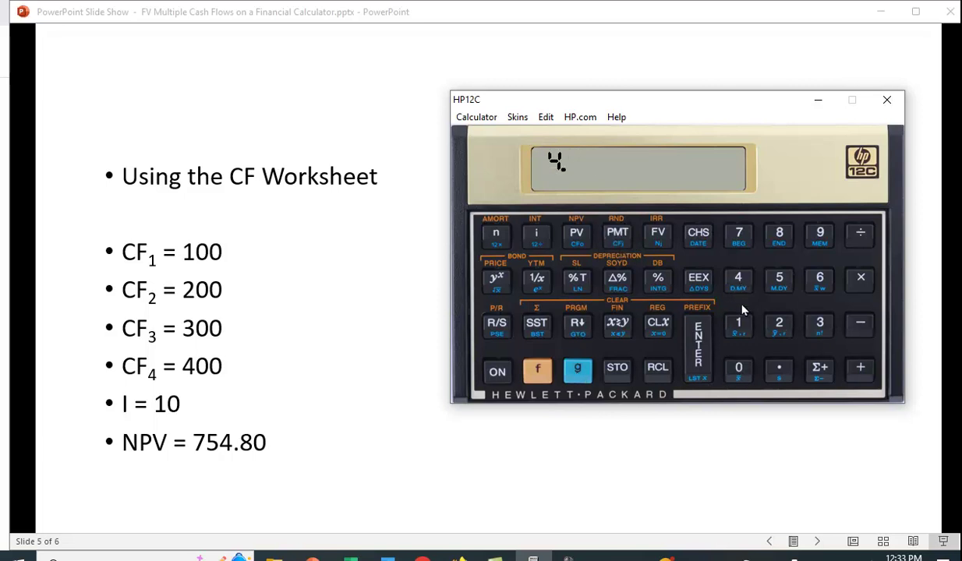
pyautogui.doubleClick(739, 373)
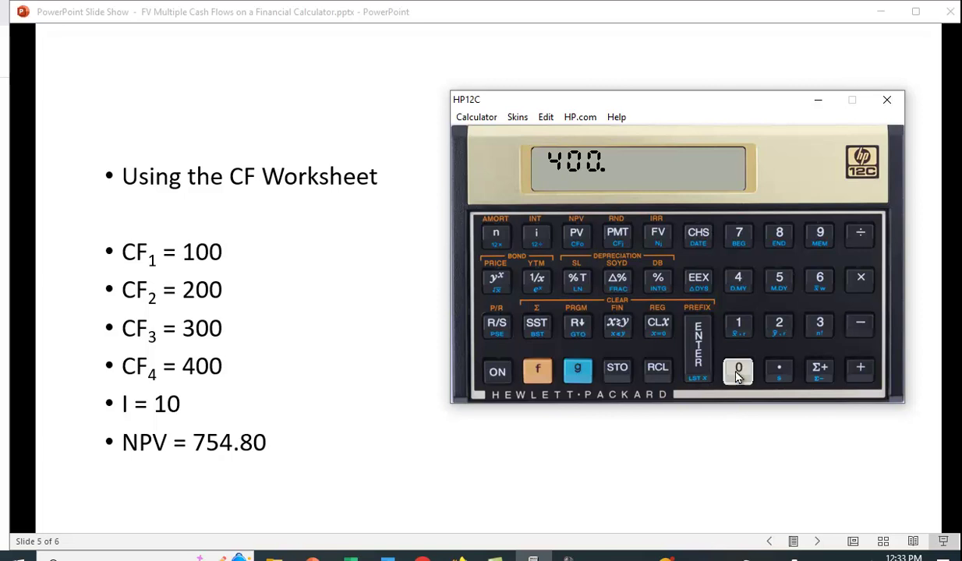
pyautogui.click(577, 371)
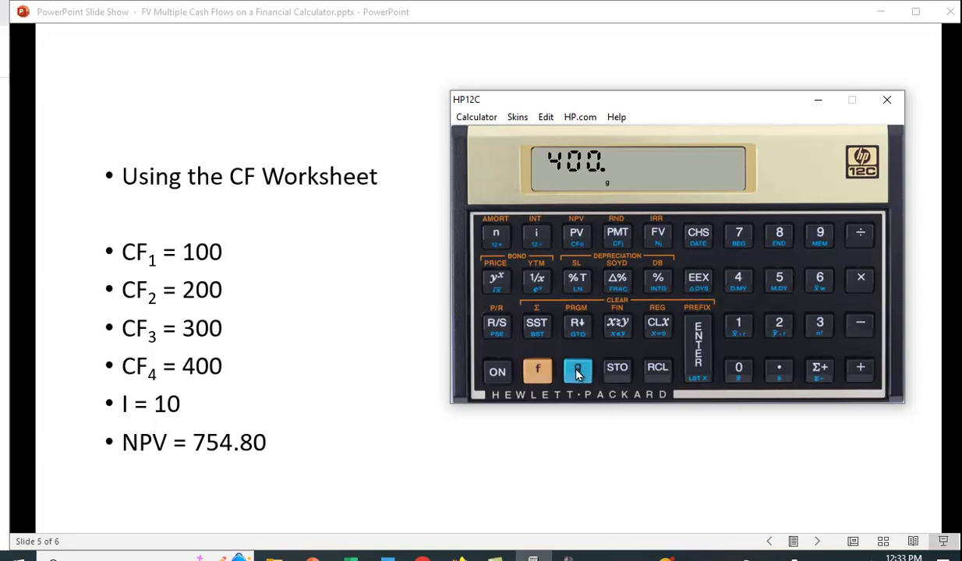
pyautogui.click(620, 241)
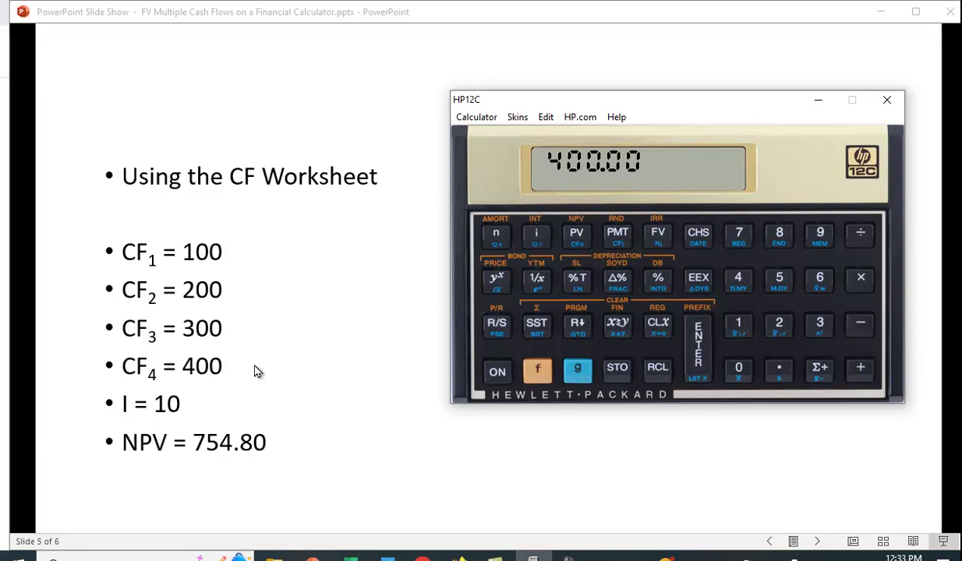
# Store 10 as the interest rate on the HP12C
pyautogui.click(743, 327)
pyautogui.click(737, 368)
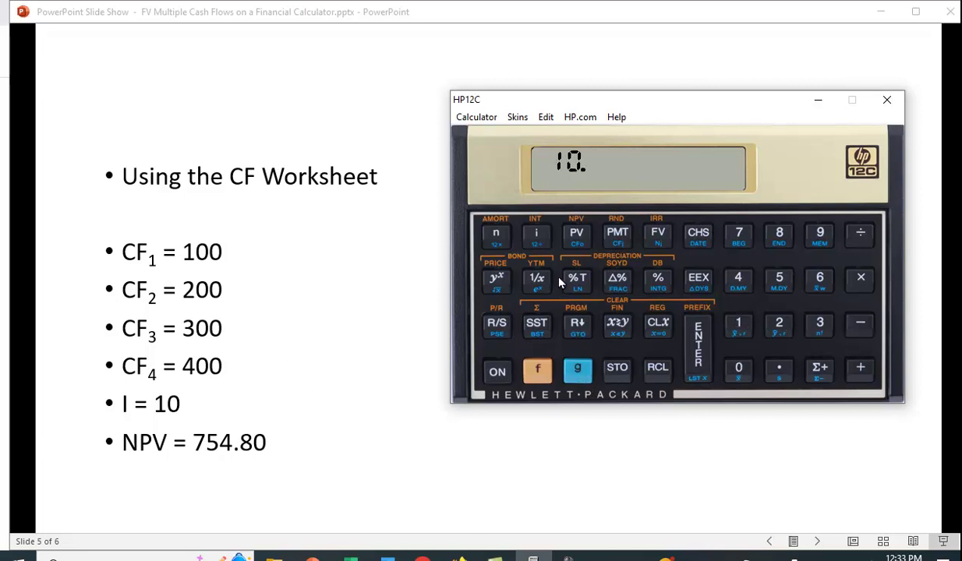
pyautogui.click(533, 245)
# Compute the NPV of 754.80, then hide the calculator and advance to slide 6
pyautogui.click(578, 238)
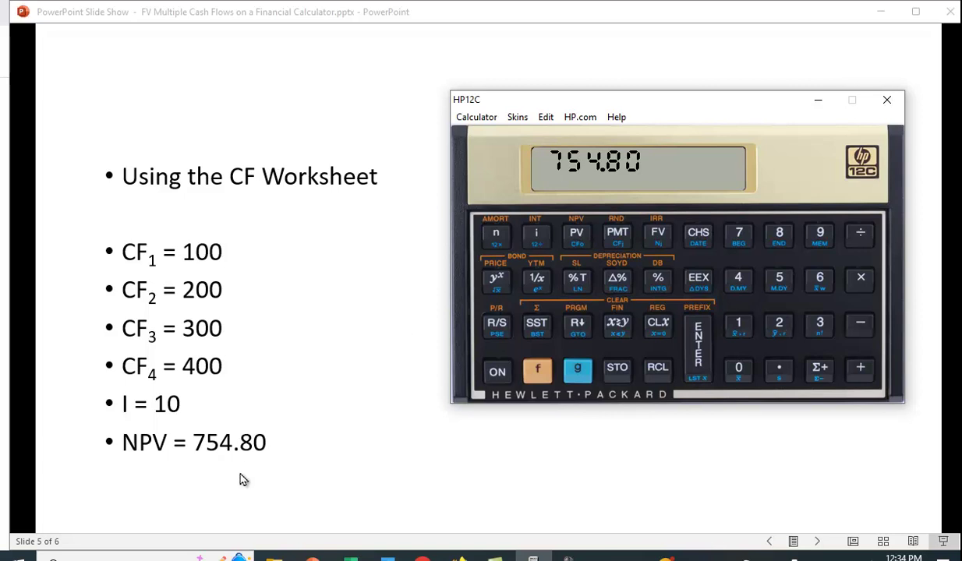
pyautogui.click(382, 404)
pyautogui.click(387, 403)
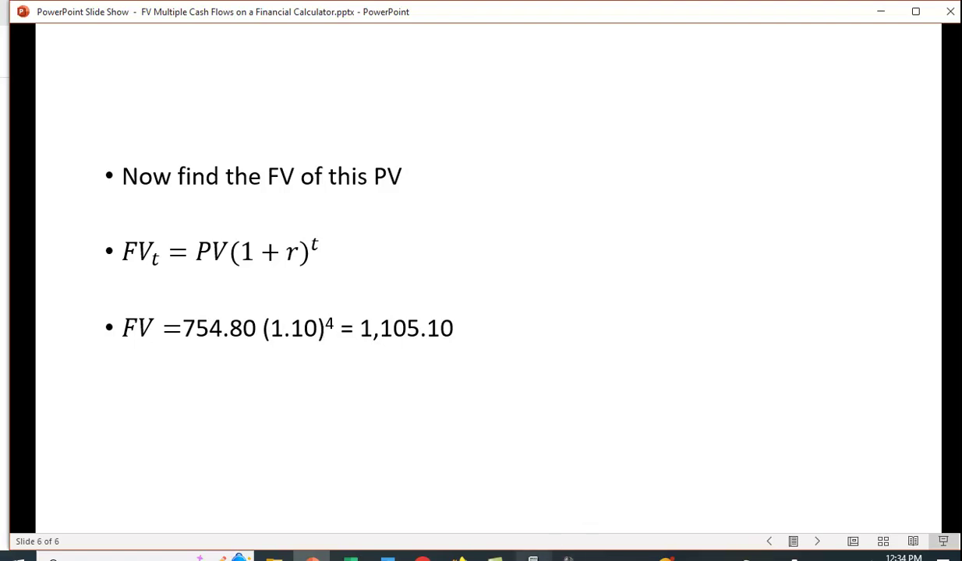
# Clear the HP12C display and financial registers, then store 4 periods at 10% interest
pyautogui.click(533, 559)
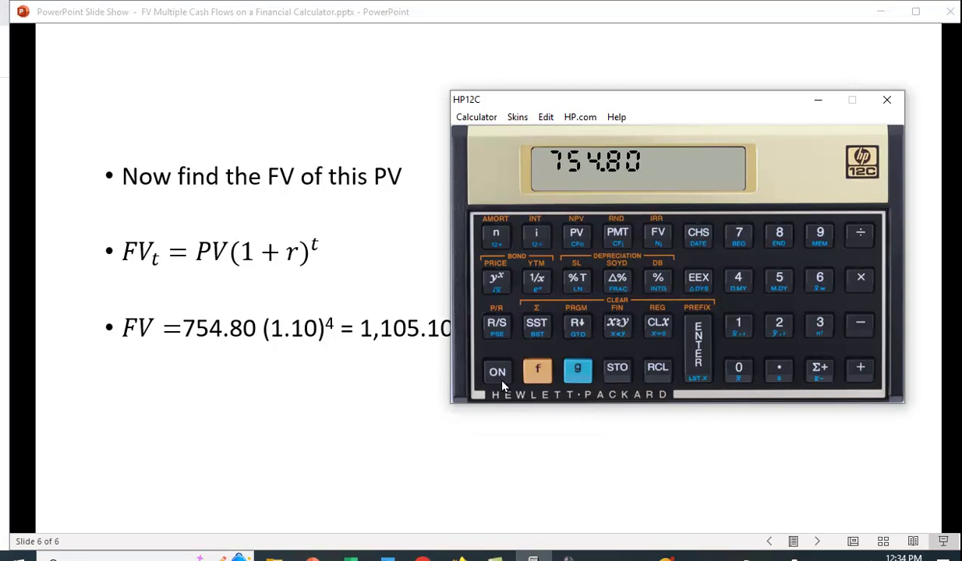
pyautogui.click(657, 323)
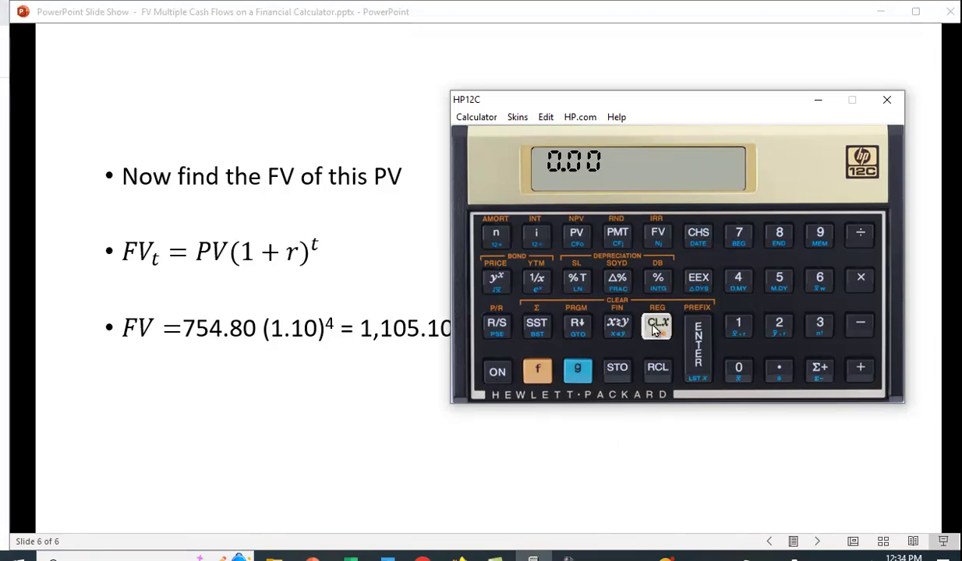
pyautogui.click(535, 373)
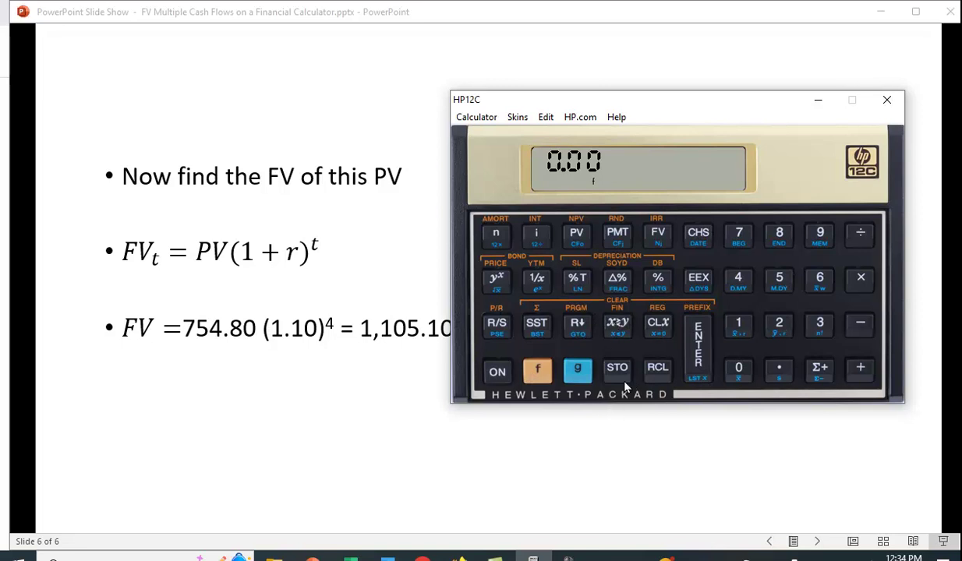
pyautogui.click(617, 326)
pyautogui.click(738, 279)
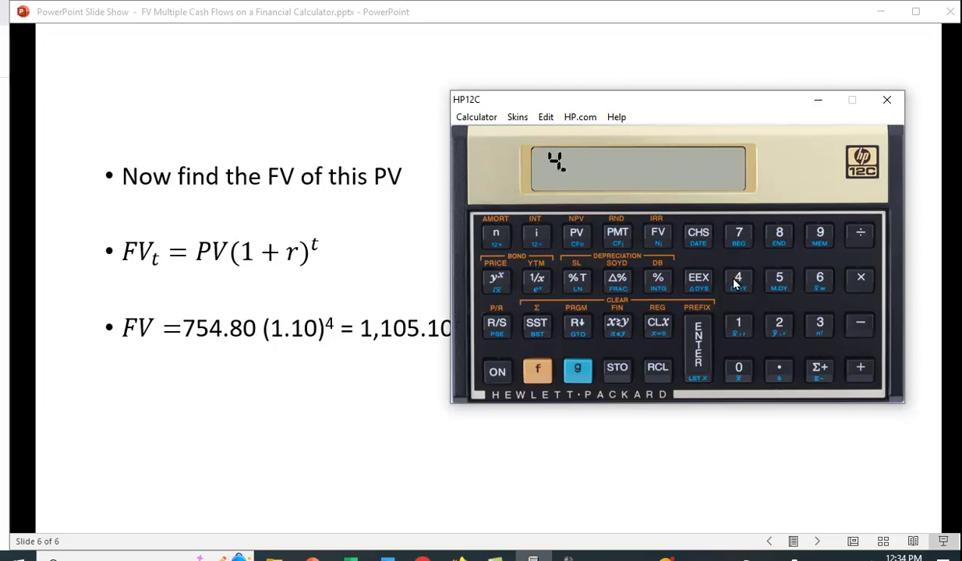
pyautogui.click(495, 236)
pyautogui.click(738, 327)
pyautogui.click(738, 370)
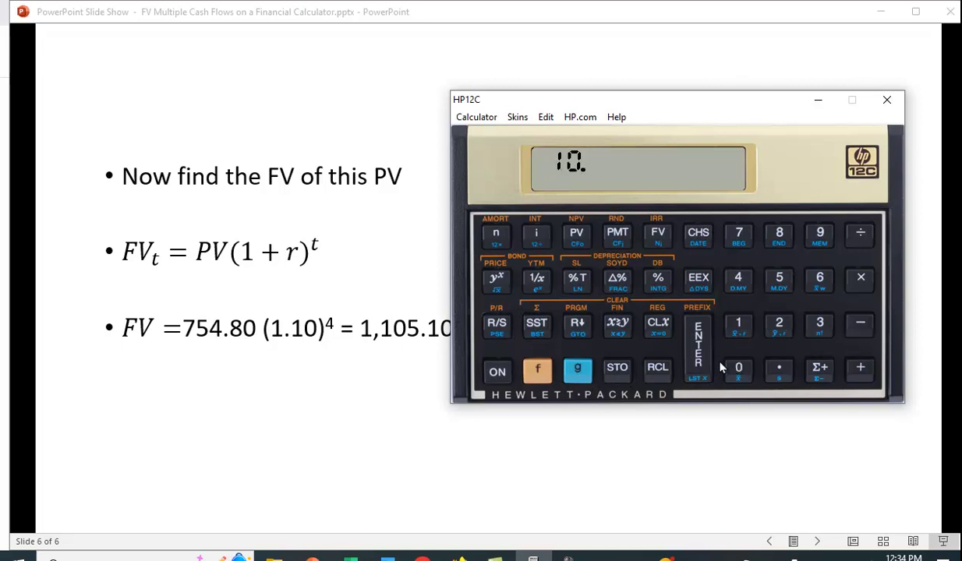
pyautogui.click(538, 234)
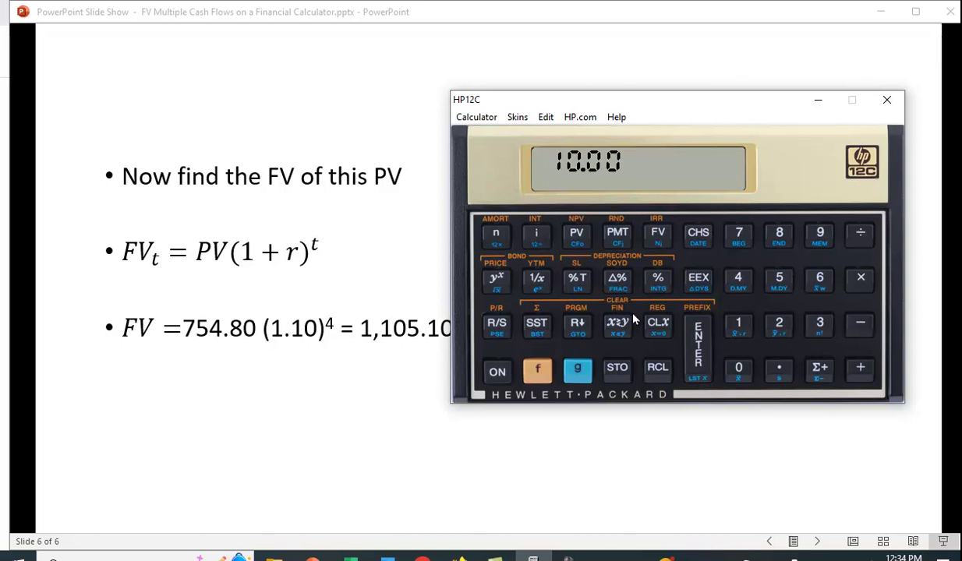
# Store 754.80 as the present value, compute FV of -1,105.10, and hide the calculator
pyautogui.click(737, 234)
pyautogui.click(772, 279)
pyautogui.click(735, 282)
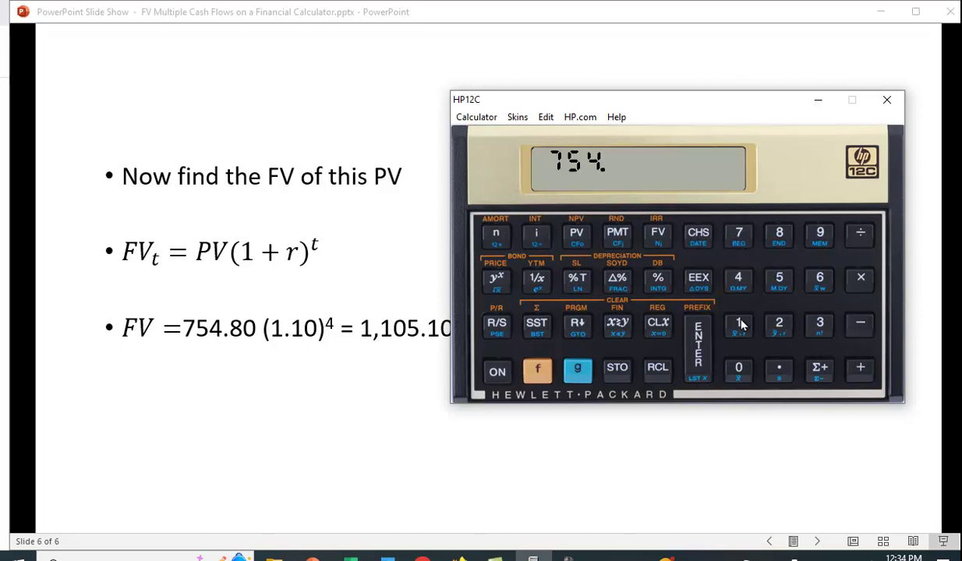
pyautogui.click(780, 238)
pyautogui.click(576, 234)
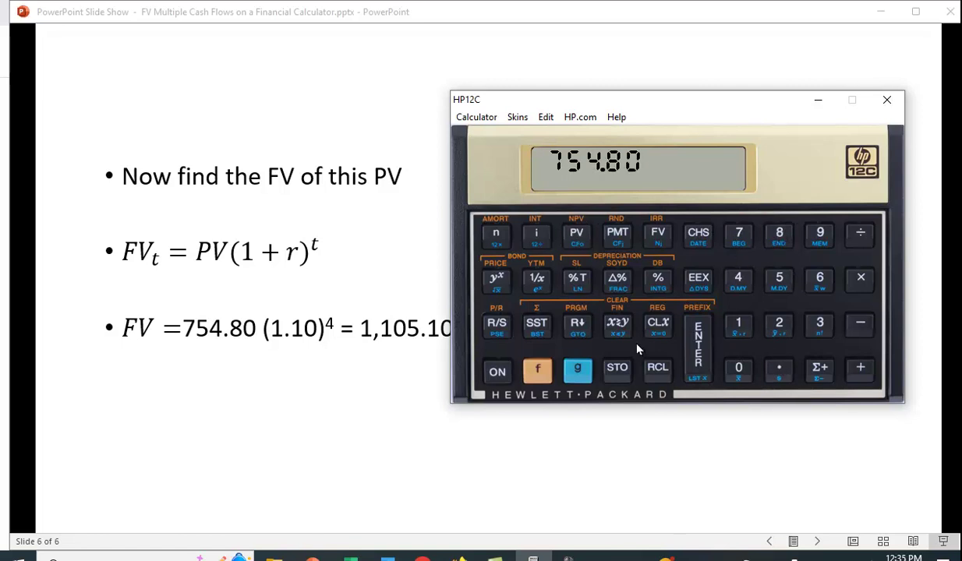
pyautogui.click(660, 235)
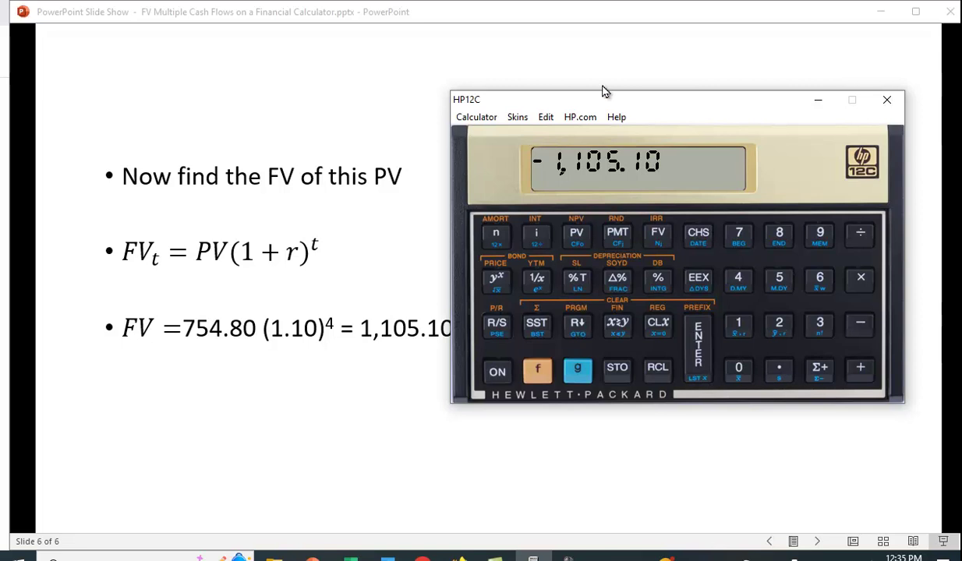
pyautogui.hotkey('alt', 'Tab')
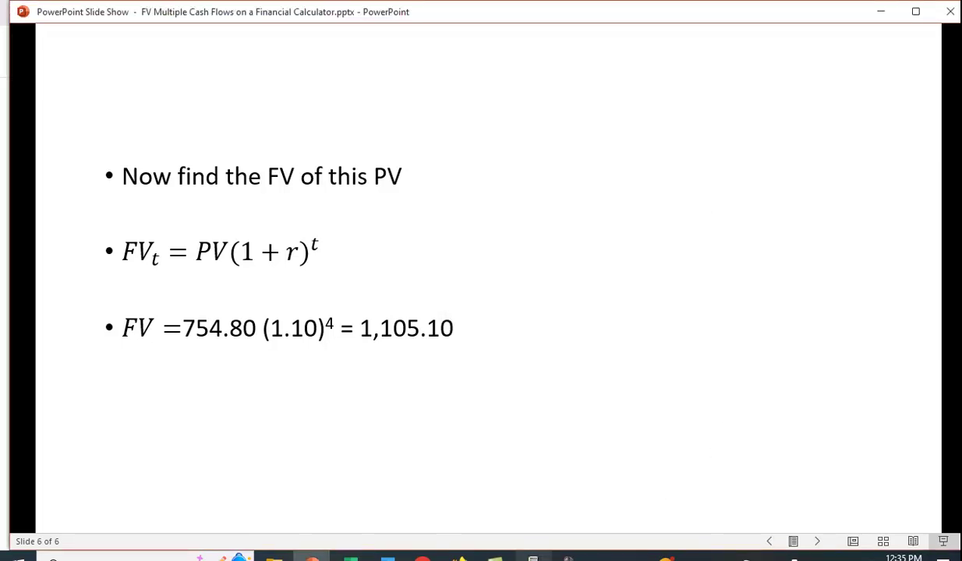
# Bring back the calculator showing -1,105.10 and place it clear of the FV equation
pyautogui.hotkey('alt', 'Tab')
pyautogui.moveTo(633, 104); pyautogui.dragTo(711, 116)
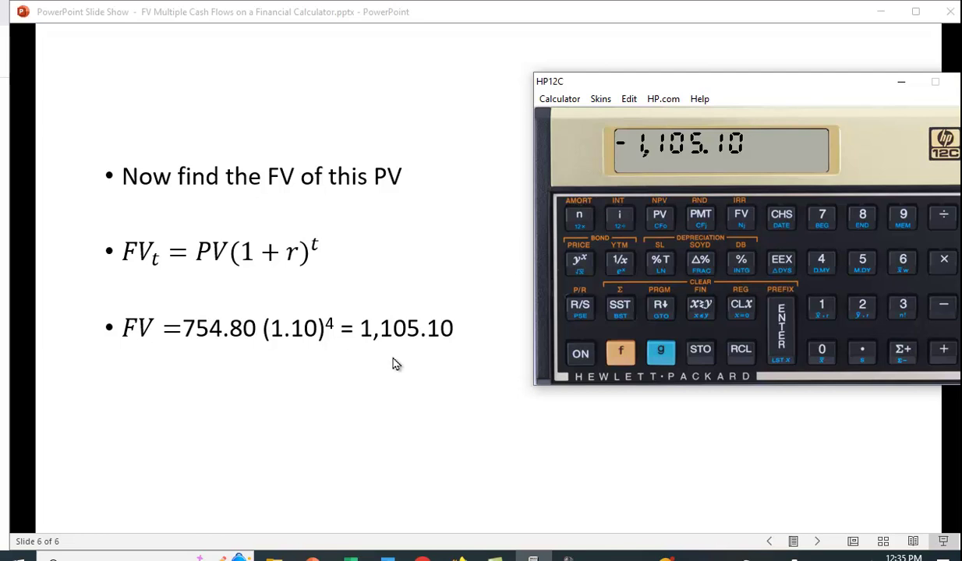